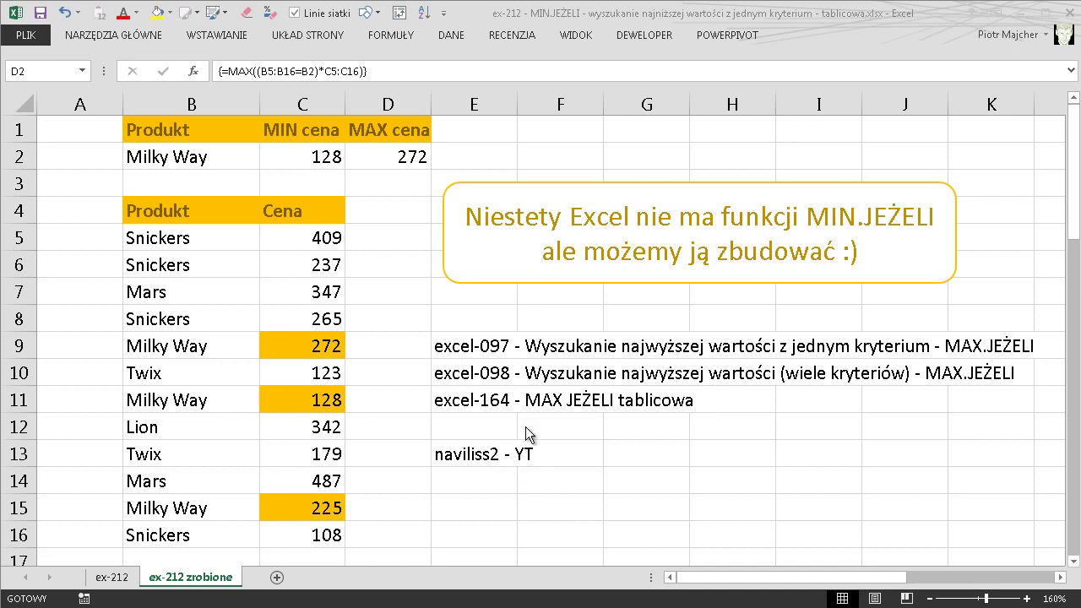
Step: Rewrite D2's formula from MAX to =MIN((B5:B16=B2)*C5:C16) and confirm it as an array formula
{"action": "double_click", "coordinate": [402, 163]}
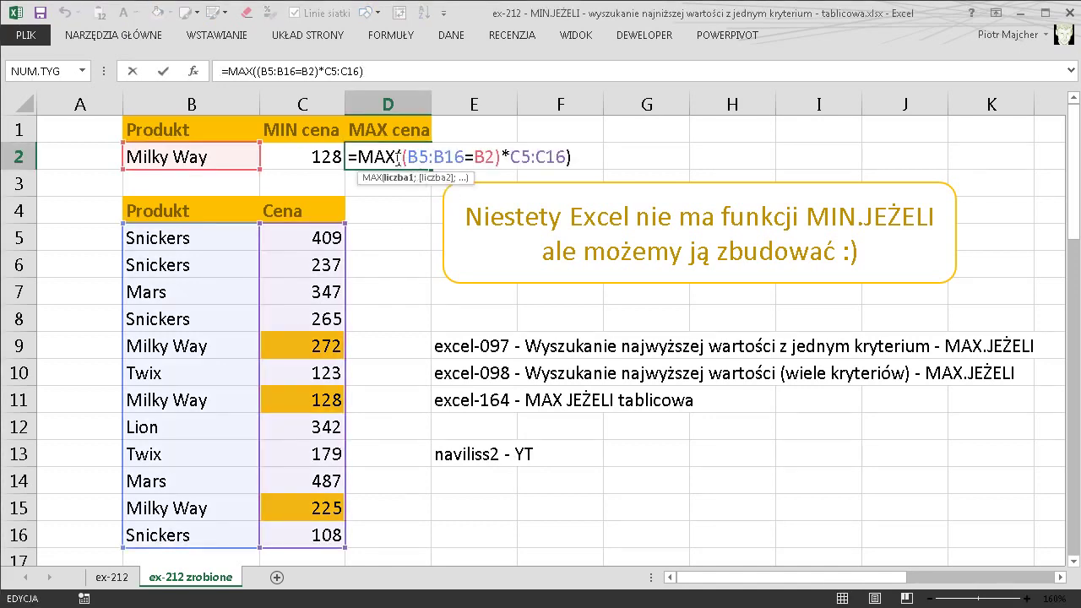
{"action": "left_click_drag", "start_coordinate": [396, 157], "coordinate": [375, 156]}
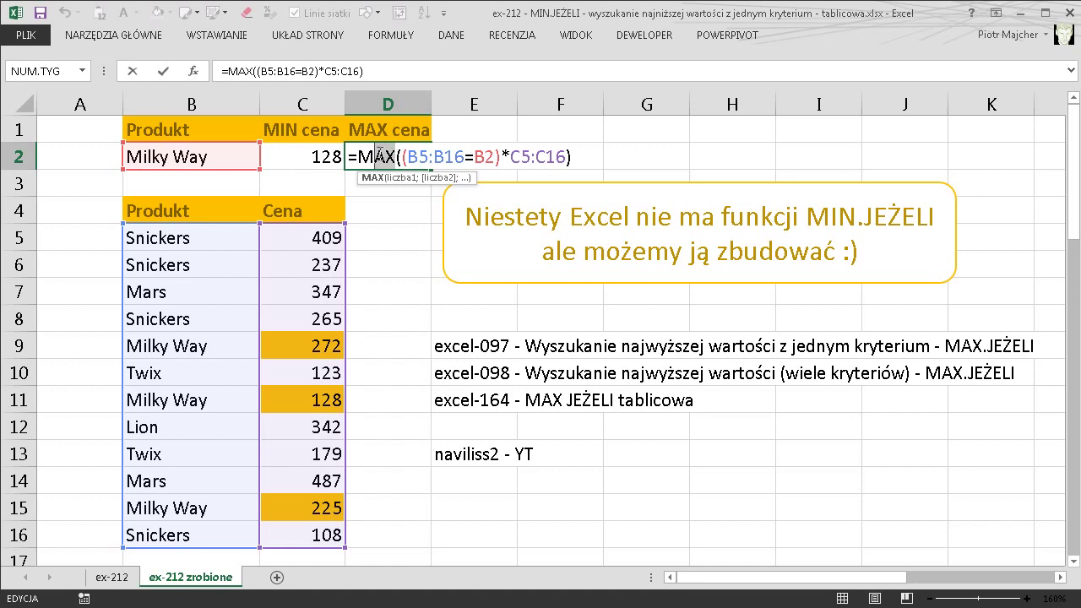
{"action": "type", "text": "in"}
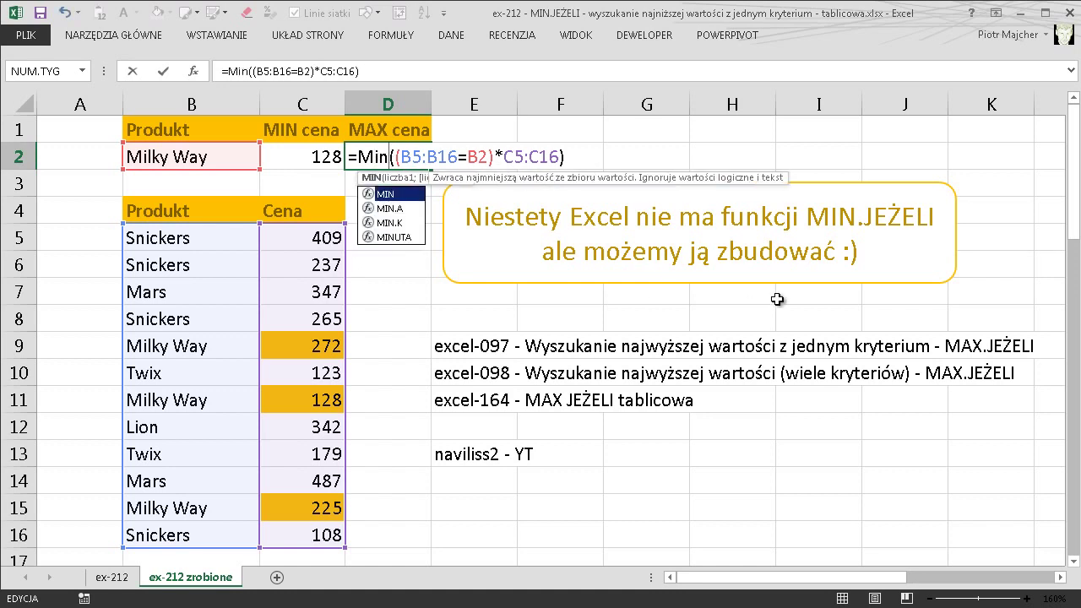
{"action": "key", "text": "ctrl+shift+Return"}
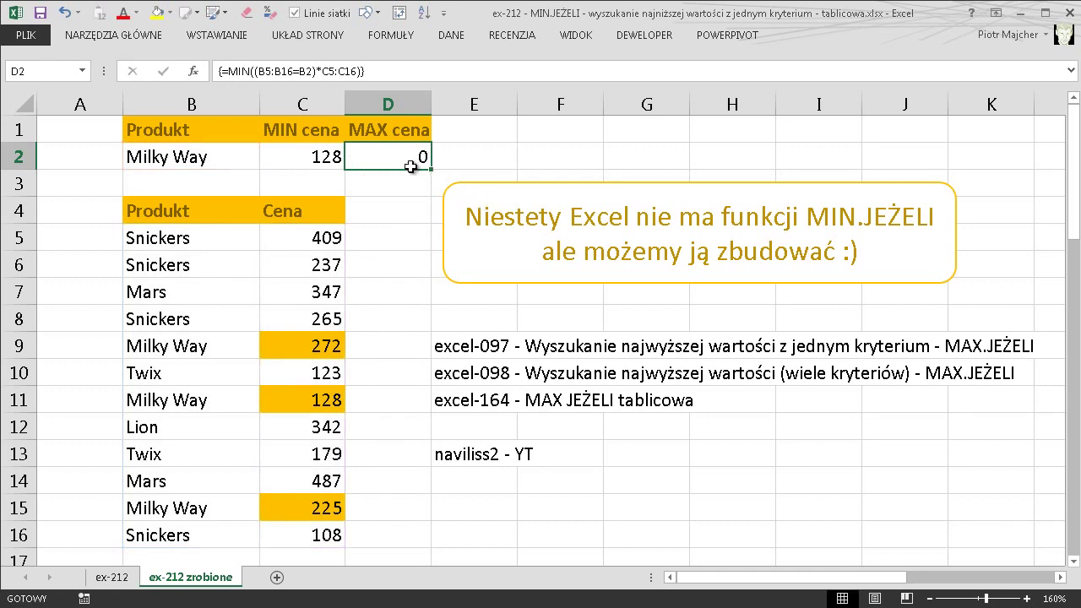
Step: Evaluate the (B5:B16=B2)*C5:C16 part of D2 with F9 to reveal its array of zeros
{"action": "double_click", "coordinate": [403, 154]}
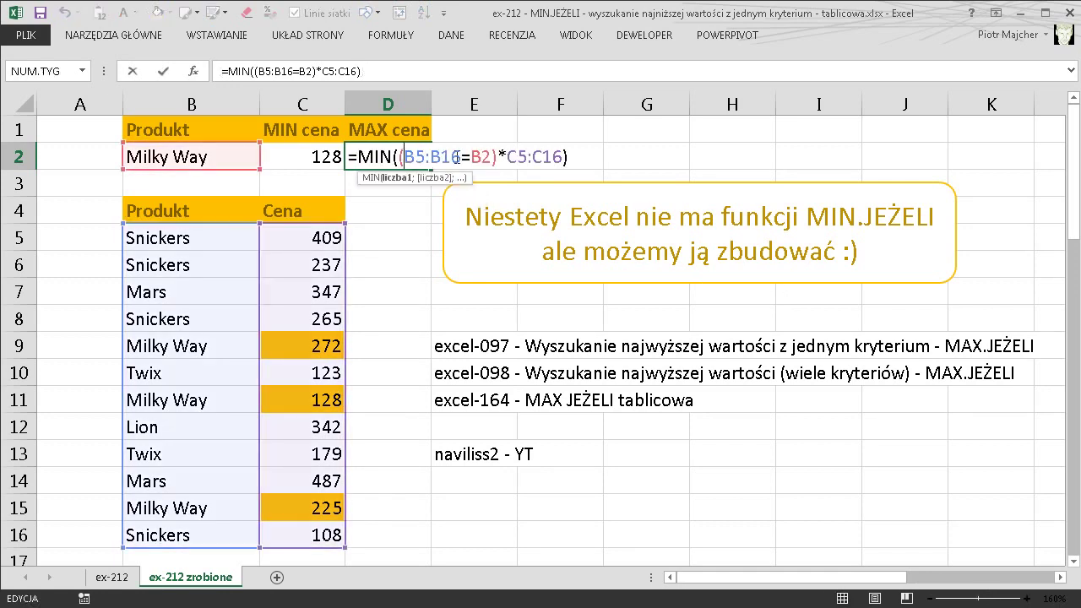
{"action": "left_click_drag", "start_coordinate": [563, 157], "coordinate": [400, 157]}
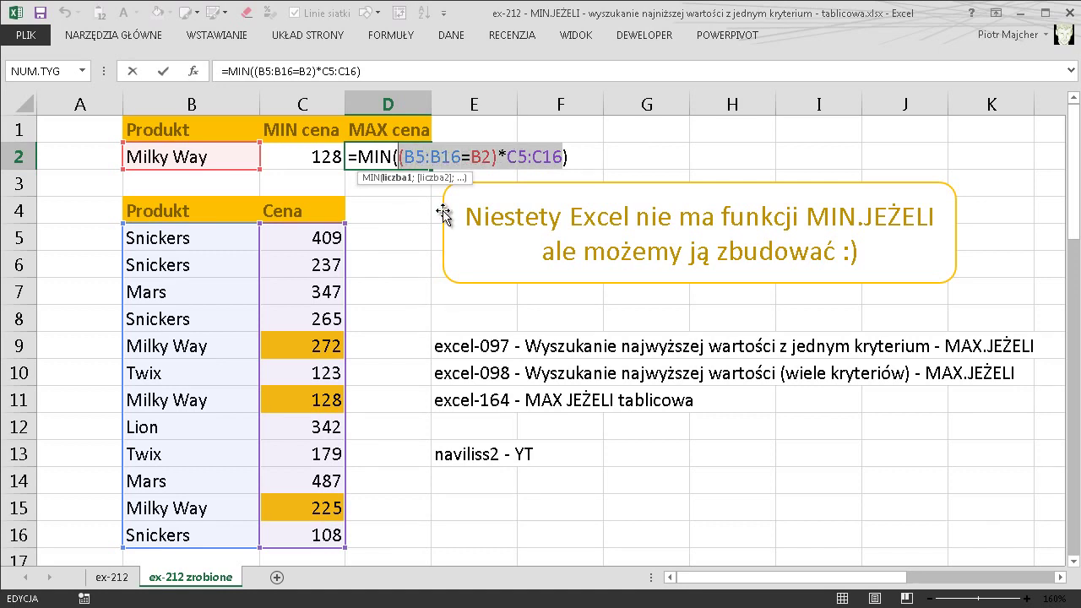
{"action": "key", "text": "F9"}
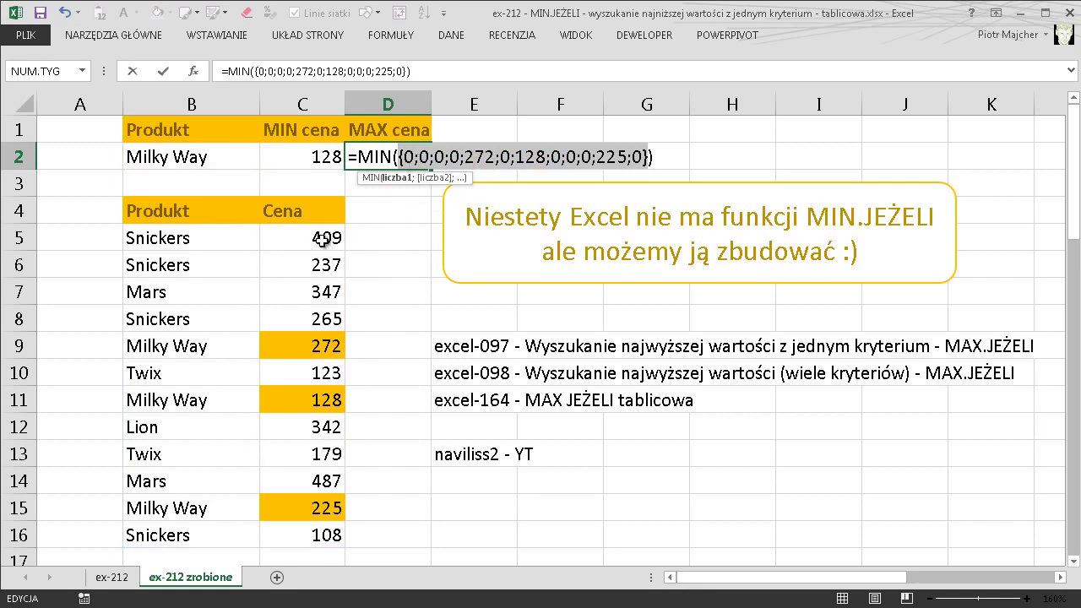
Step: Mark Milky Way and the evaluated zeros array in red, then cancel D2's edit
{"action": "mouse_move", "coordinate": [111, 133]}
{"action": "left_mouse_down"}
{"action": "mouse_move", "coordinate": [278, 182]}
{"action": "mouse_move", "coordinate": [252, 177]}
{"action": "left_mouse_up"}
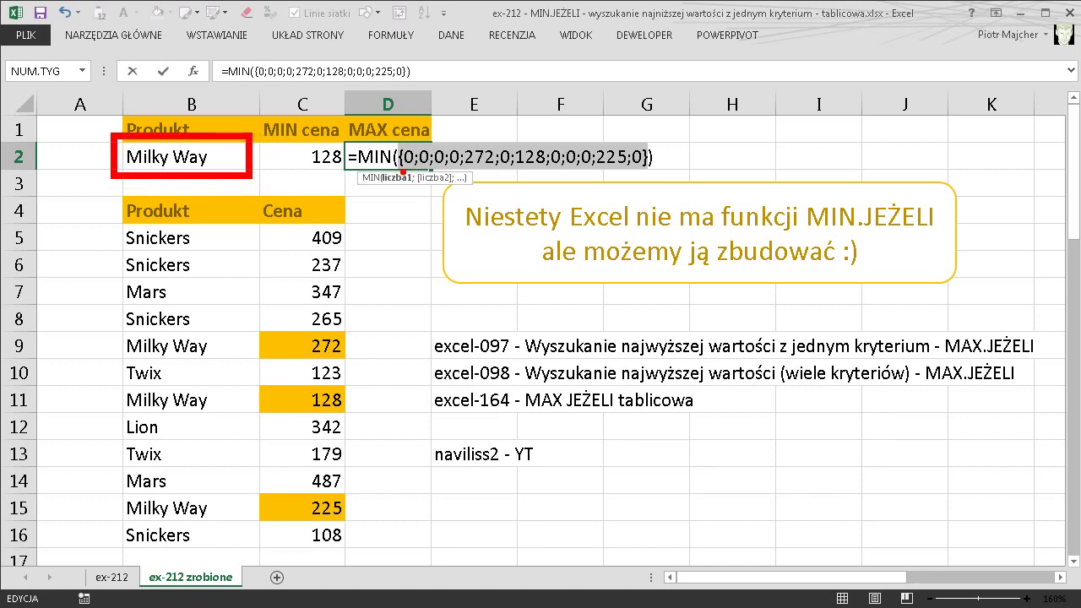
{"action": "left_click_drag", "start_coordinate": [405, 169], "coordinate": [637, 132]}
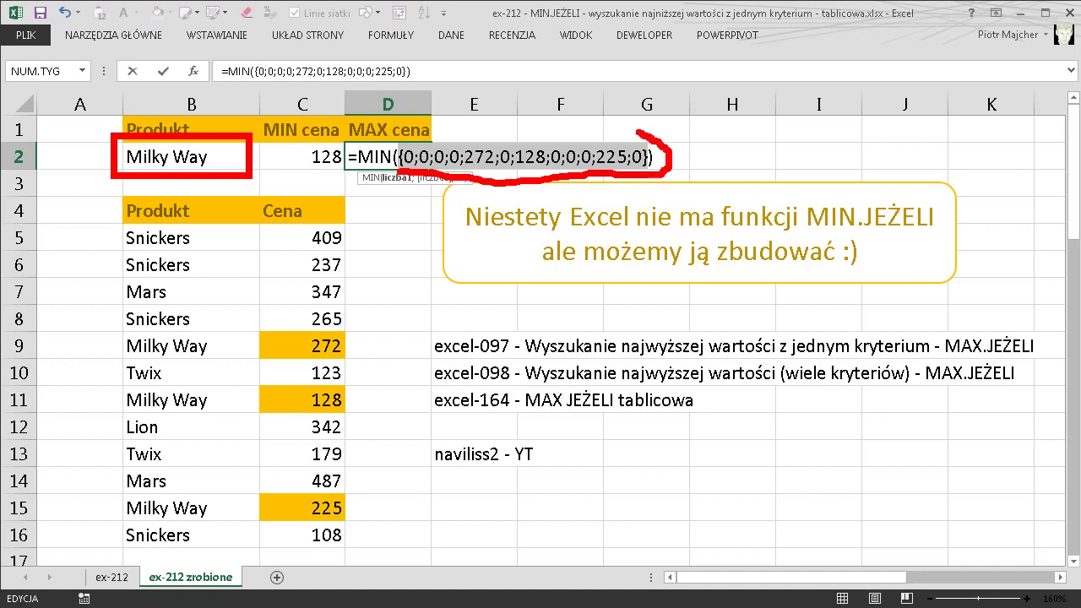
{"action": "left_click_drag", "start_coordinate": [638, 131], "coordinate": [424, 156]}
{"action": "key", "text": "Escape"}
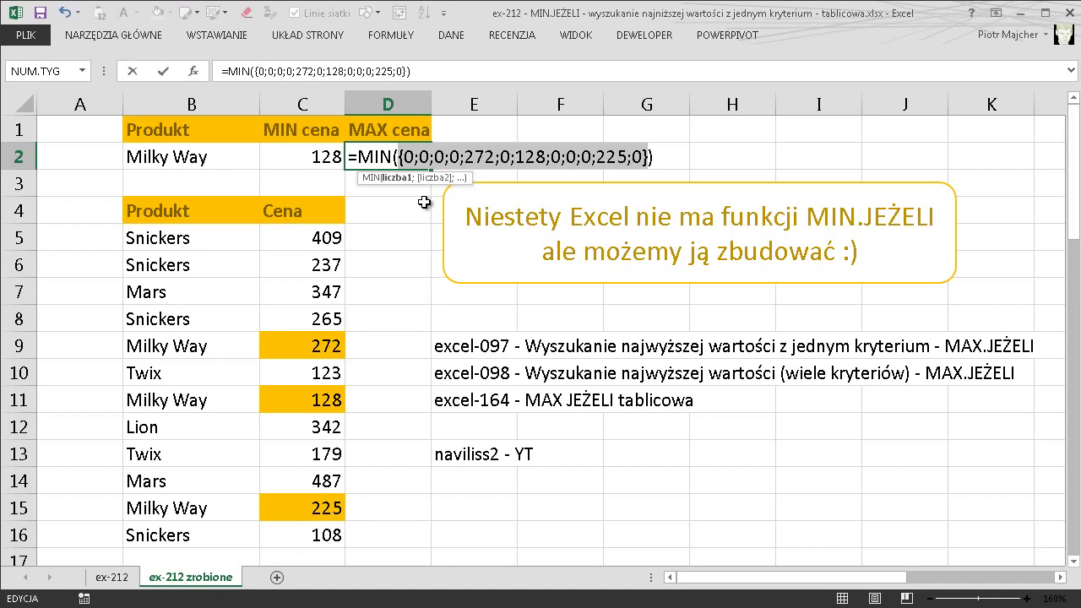
{"action": "key", "text": "Escape"}
Step: On ex-212, start =min( in C2 and mark Twix with its prices 409, 237, 347, 265, 272
{"action": "left_click", "coordinate": [118, 577]}
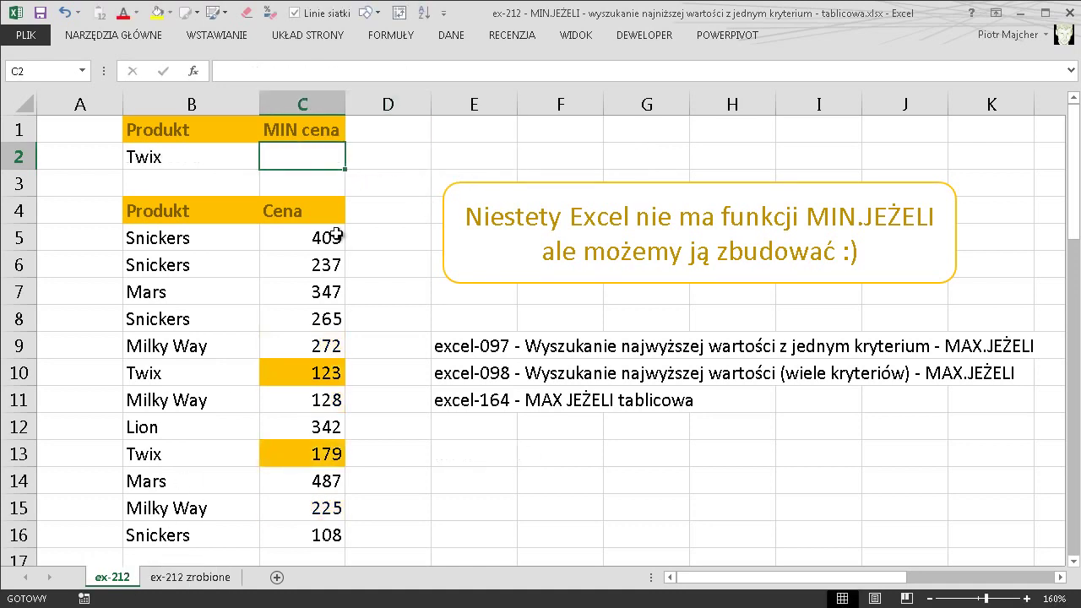
{"action": "type", "text": "=min("}
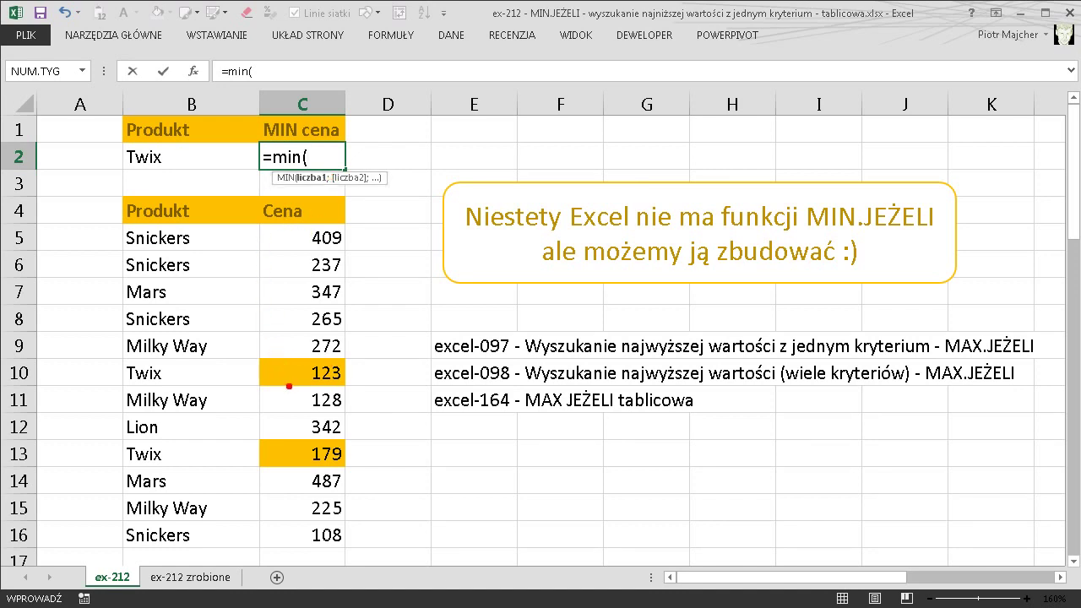
{"action": "left_click_drag", "start_coordinate": [101, 132], "coordinate": [204, 176]}
{"action": "left_click_drag", "start_coordinate": [359, 229], "coordinate": [385, 223]}
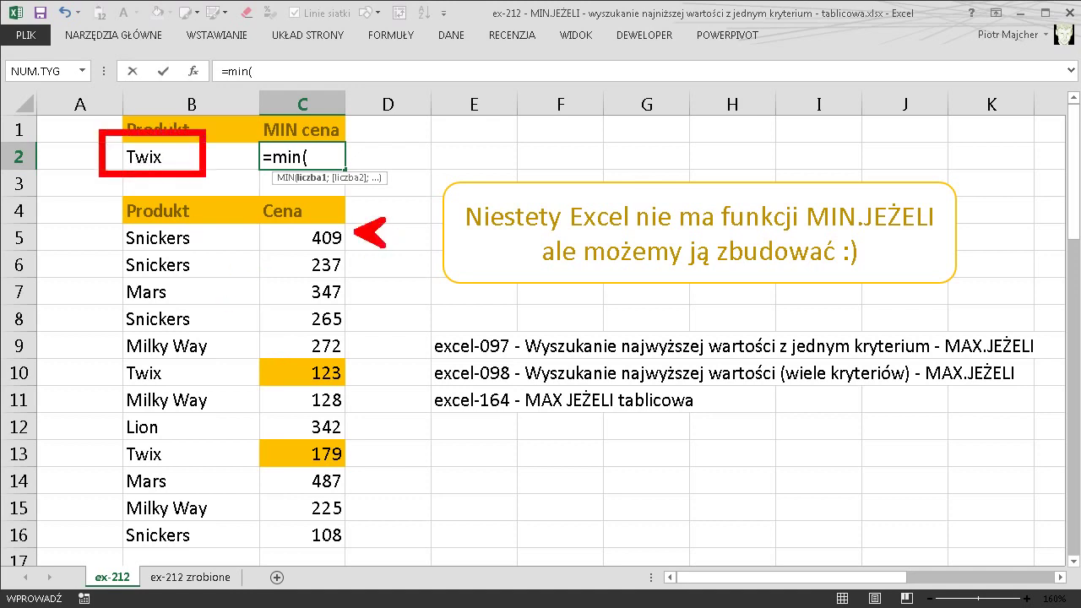
{"action": "left_click_drag", "start_coordinate": [359, 263], "coordinate": [411, 289]}
{"action": "mouse_move", "coordinate": [354, 330]}
{"action": "left_mouse_down"}
{"action": "mouse_move", "coordinate": [395, 319]}
{"action": "mouse_move", "coordinate": [410, 355]}
{"action": "left_mouse_up"}
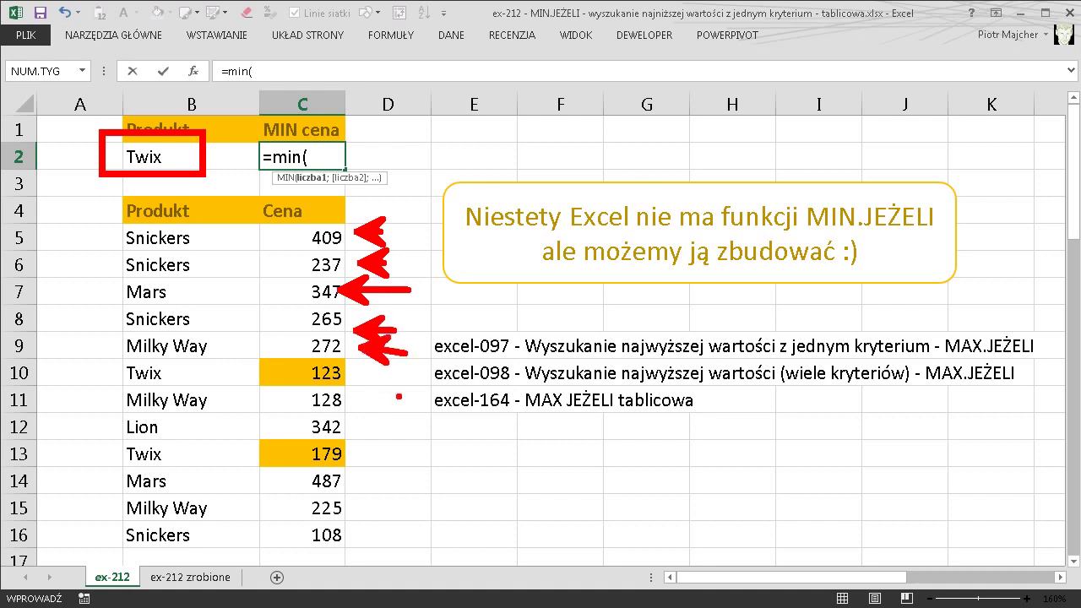
{"action": "key", "text": "Escape"}
Step: Build JEŻELI's condition B5:B16=B2 inside MIN and check it evaluates to PRAWDA/FAŁSZ values
{"action": "type", "text": "je"}
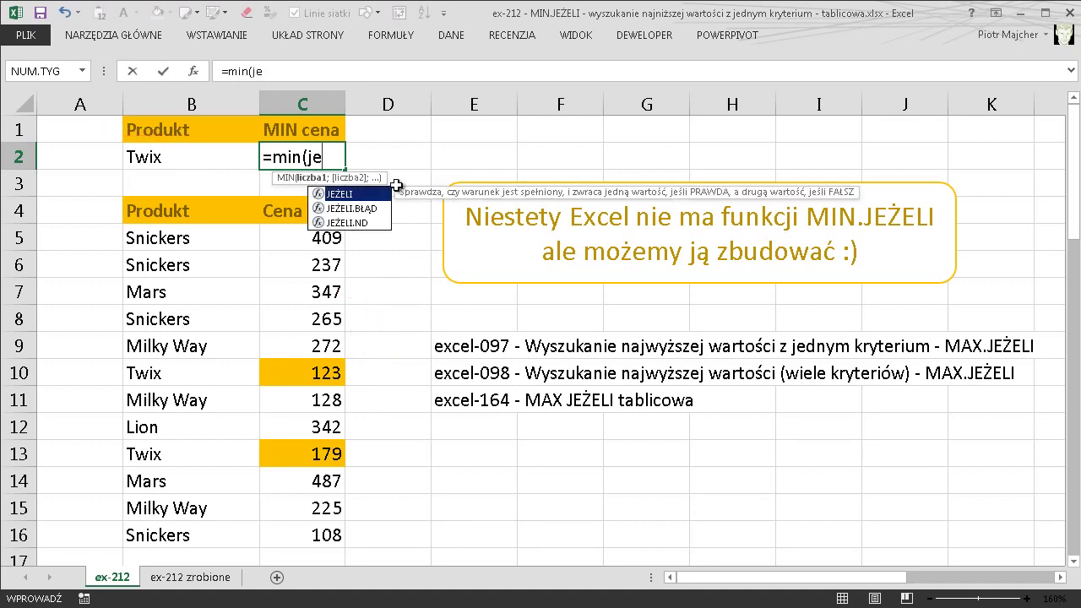
{"action": "key", "text": "Tab"}
{"action": "mouse_move", "coordinate": [234, 237]}
{"action": "left_mouse_down"}
{"action": "mouse_move", "coordinate": [209, 384]}
{"action": "mouse_move", "coordinate": [245, 532]}
{"action": "left_mouse_up"}
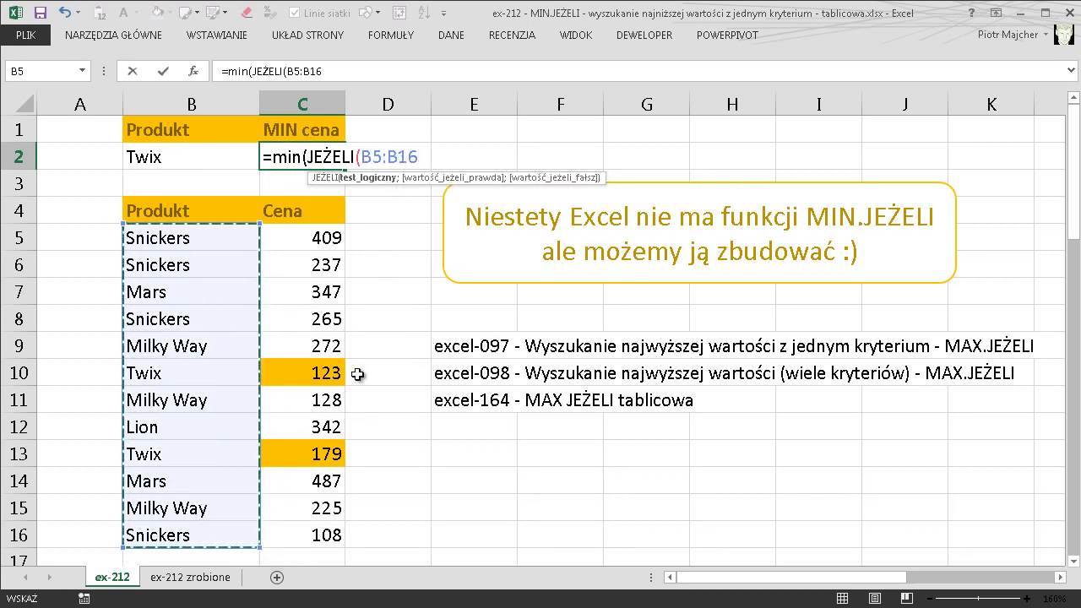
{"action": "type", "text": "="}
{"action": "left_click", "coordinate": [181, 158]}
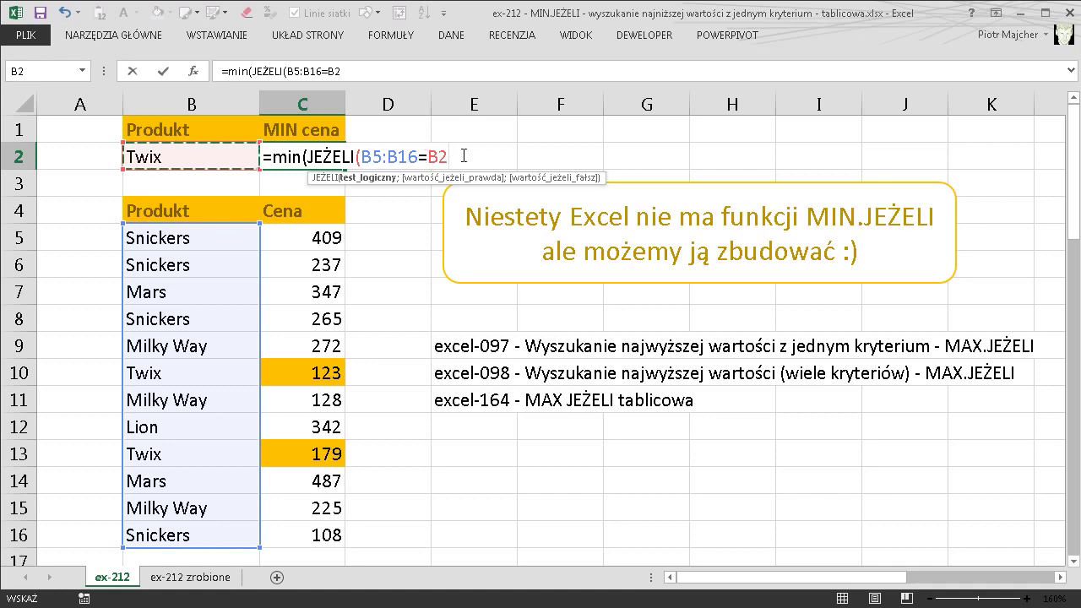
{"action": "left_click", "coordinate": [379, 178]}
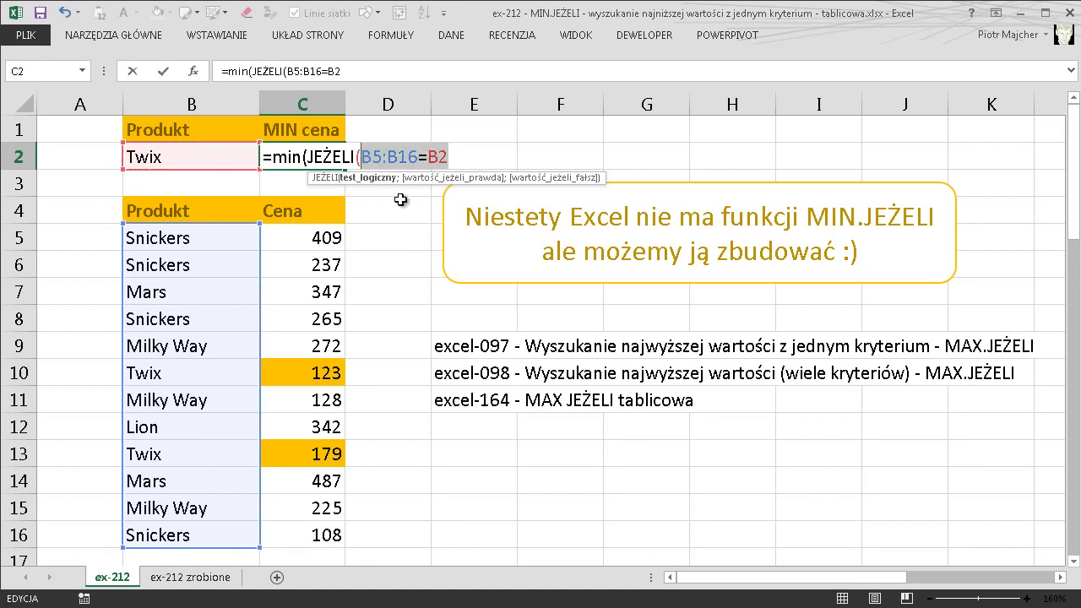
{"action": "key", "text": "F9"}
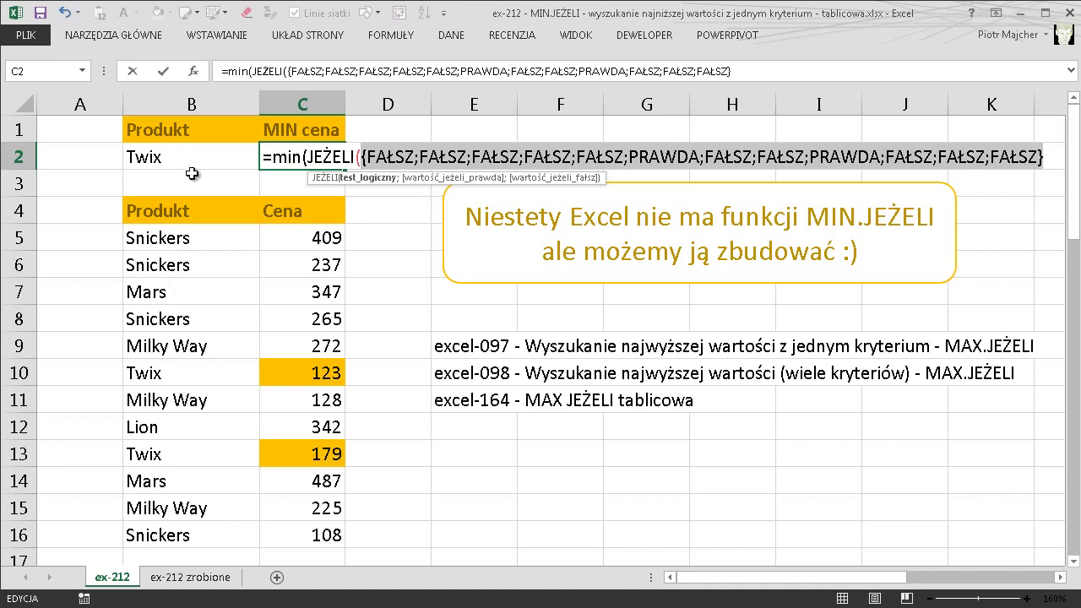
{"action": "key", "text": "ctrl+z"}
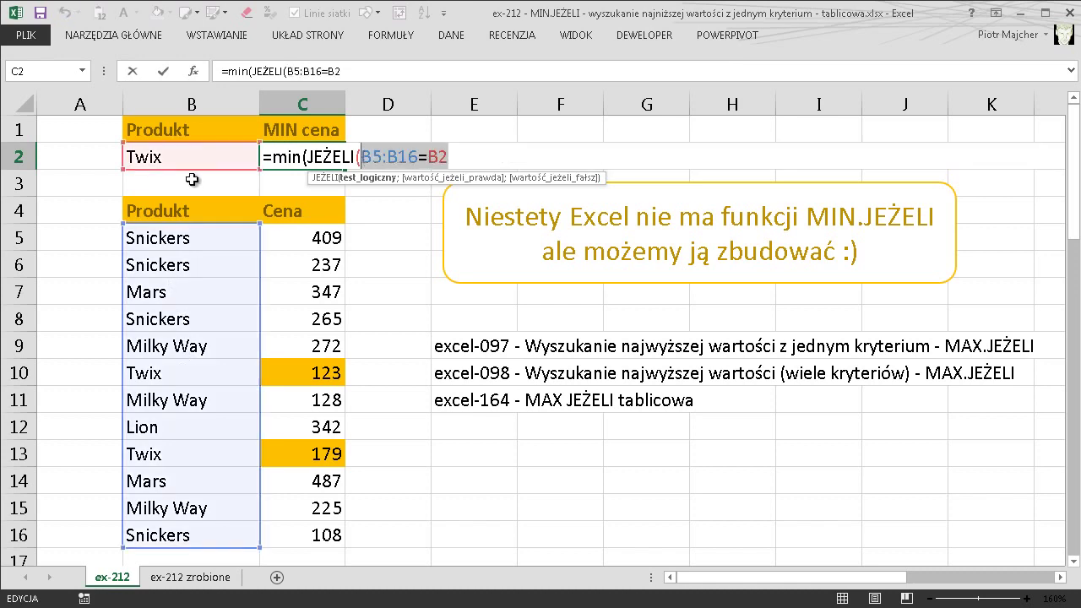
Step: Finish with prices C5:C16 and "" as the JEŻELI results, confirming the array formula to return 123
{"action": "left_click", "coordinate": [467, 153]}
{"action": "type", "text": ";"}
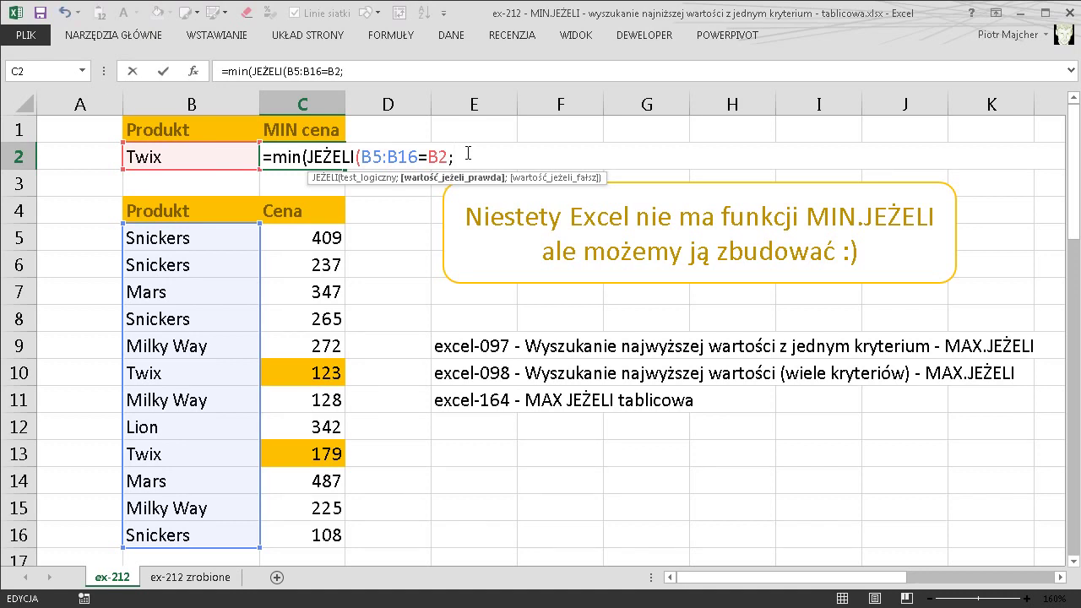
{"action": "left_click_drag", "start_coordinate": [327, 238], "coordinate": [329, 537]}
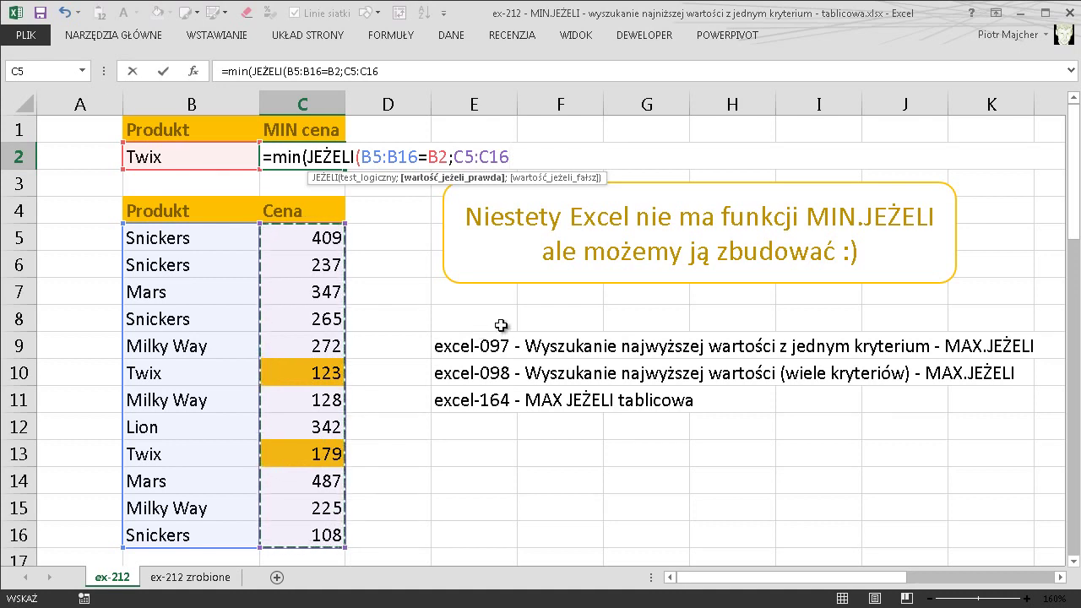
{"action": "type", "text": ";"}
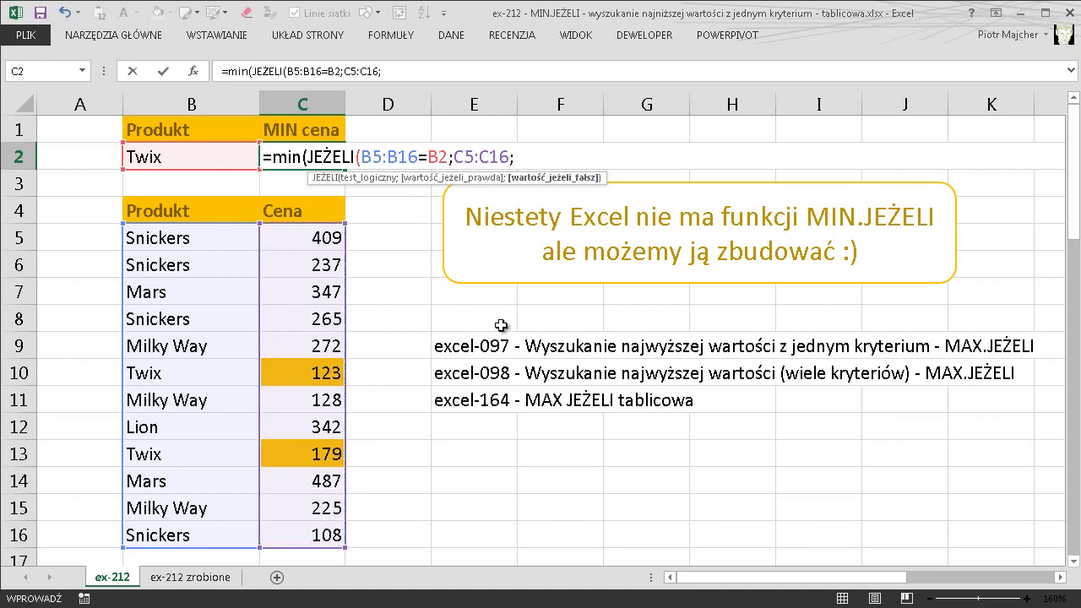
{"action": "type", "text": "\"\""}
{"action": "type", "text": ")"}
{"action": "type", "text": ")"}
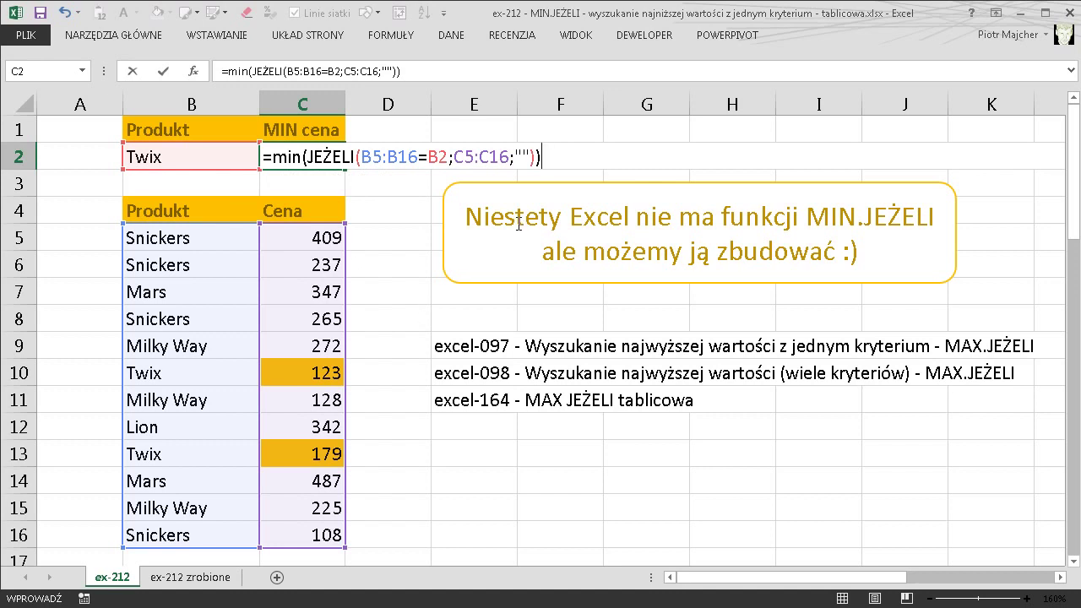
{"action": "key", "text": "ctrl+shift+Return"}
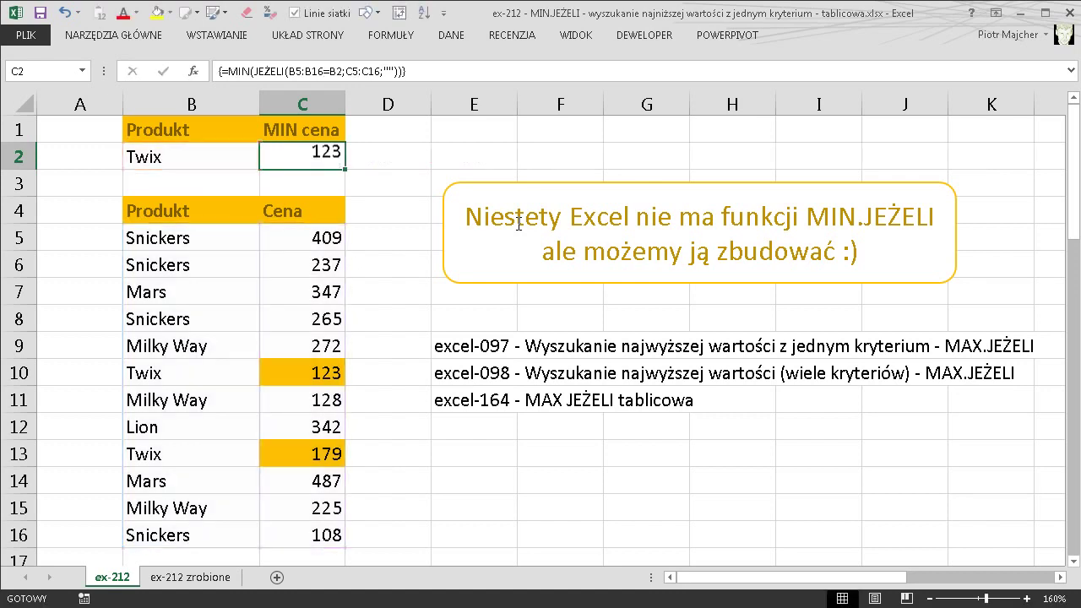
{"action": "left_click", "coordinate": [228, 155]}
Step: Switch B2's product to Milky Way so C2 shows 128
{"action": "left_click", "coordinate": [266, 160]}
{"action": "left_click", "coordinate": [166, 233]}
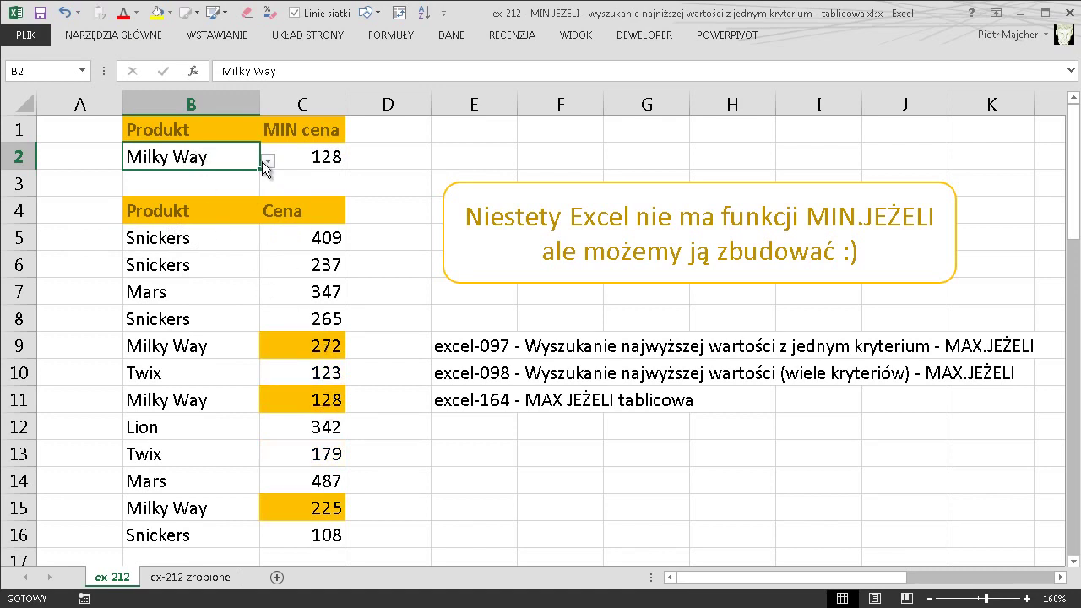
{"action": "left_click", "coordinate": [295, 159]}
Step: Evaluate C2's JEŻELI part with F9, marking the blanks and Milky Way prices 272, 128, 225
{"action": "key", "text": "F2"}
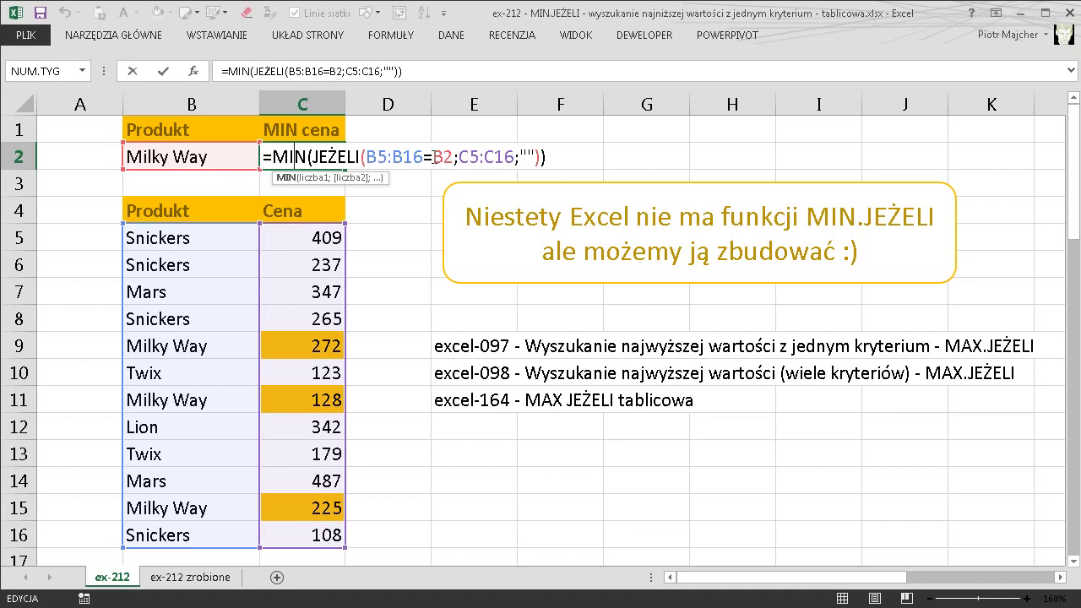
{"action": "left_click_drag", "start_coordinate": [309, 157], "coordinate": [543, 159]}
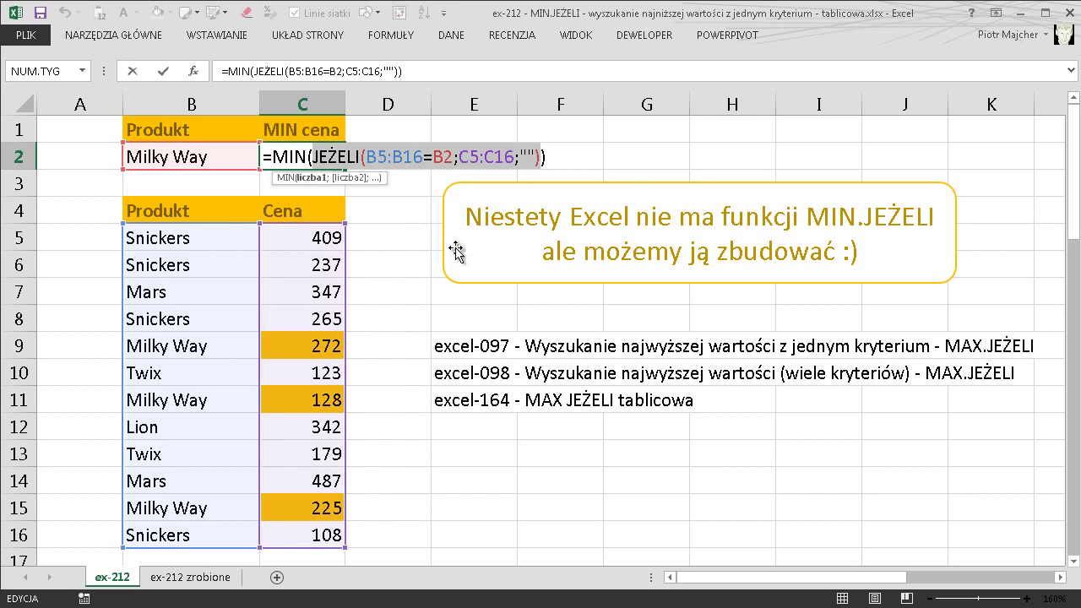
{"action": "key", "text": "F9"}
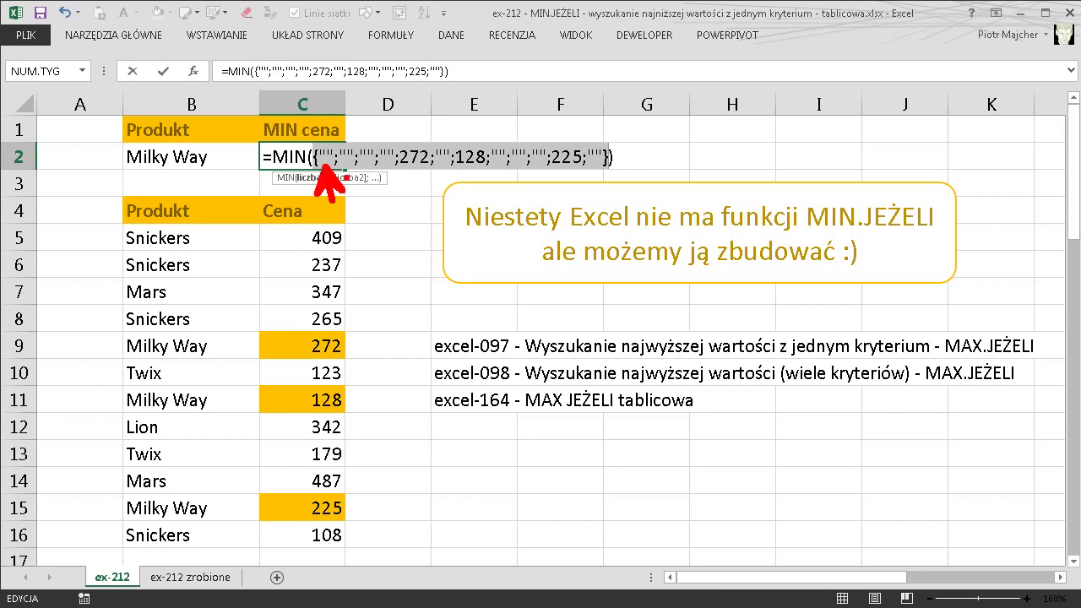
{"action": "left_click_drag", "start_coordinate": [408, 216], "coordinate": [411, 231]}
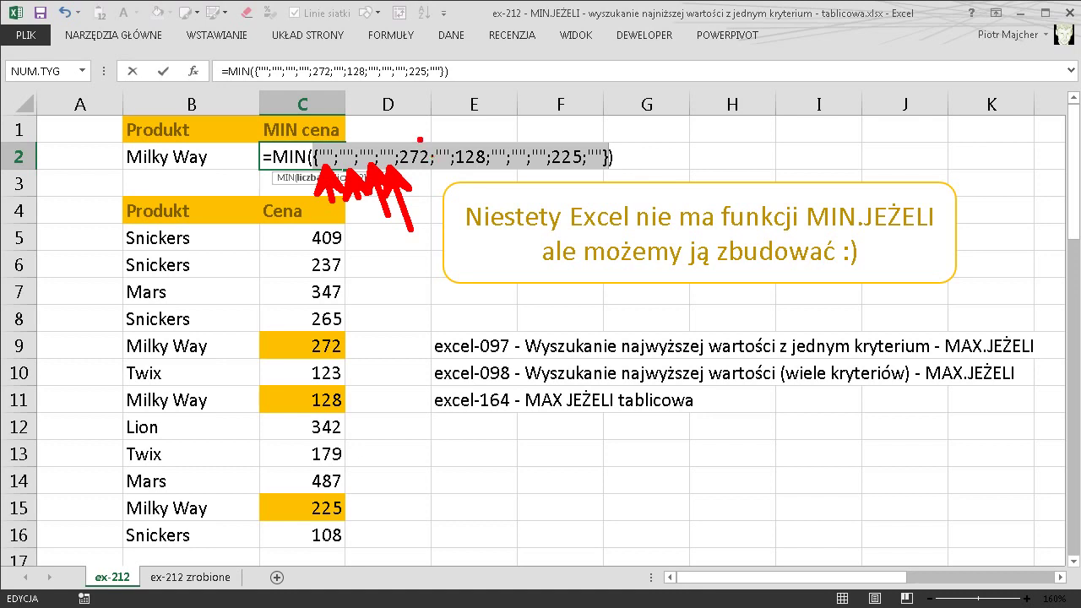
{"action": "left_click_drag", "start_coordinate": [419, 140], "coordinate": [418, 80]}
{"action": "left_click_drag", "start_coordinate": [467, 141], "coordinate": [492, 96]}
{"action": "left_click_drag", "start_coordinate": [562, 141], "coordinate": [517, 93]}
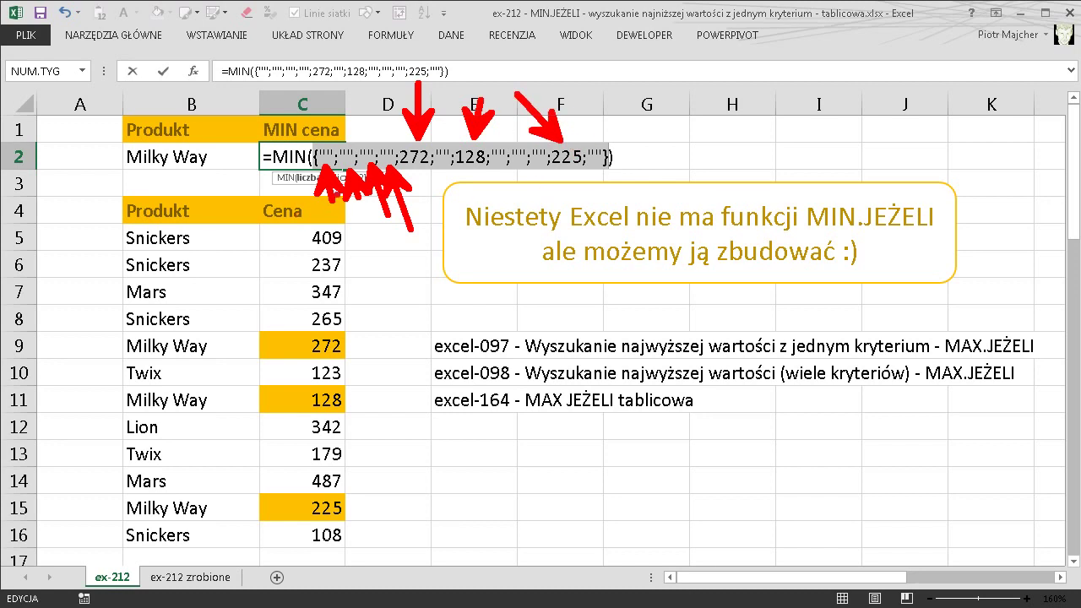